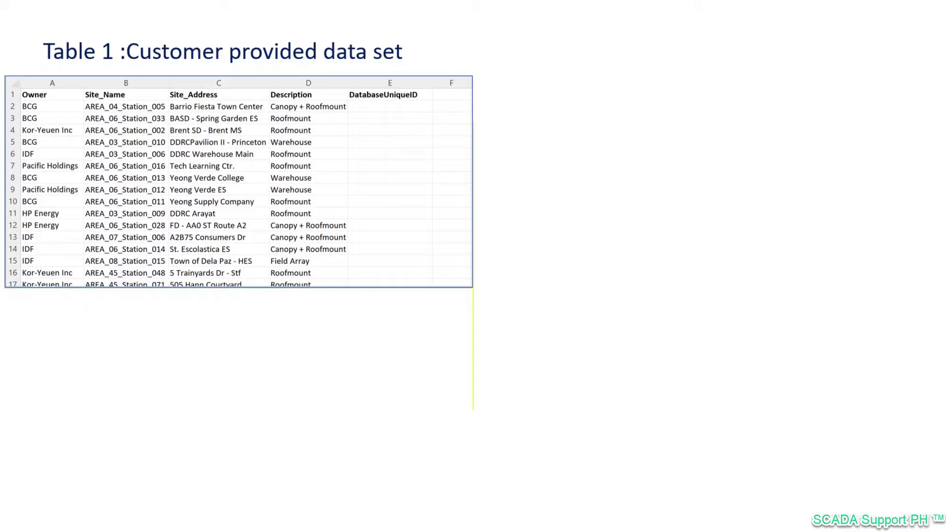
# Advance the slide to show Table 2 and outline the matching Site_Name and Objectname columns.
pyautogui.press('Right')
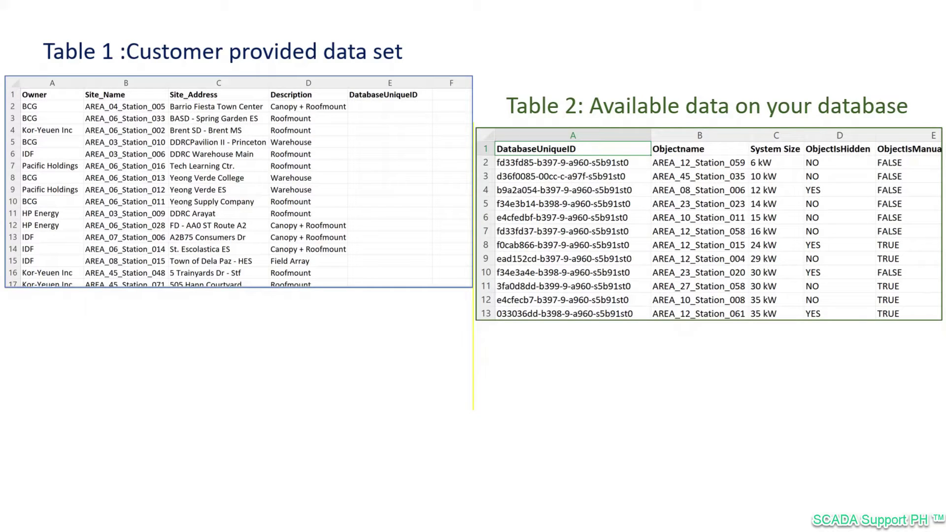
pyautogui.press('Right')
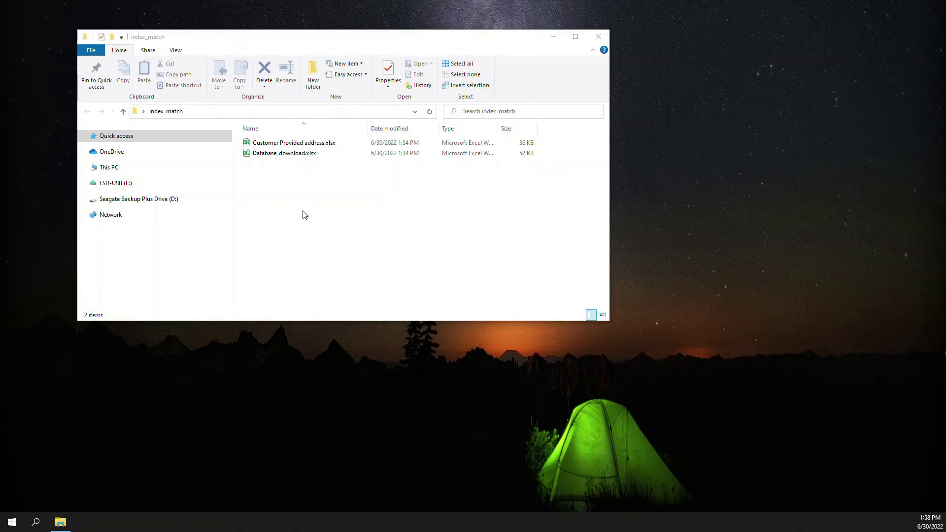
# Open Customer Provided address.xlsx and Database_download.xlsx in Excel.
pyautogui.doubleClick(275, 143)
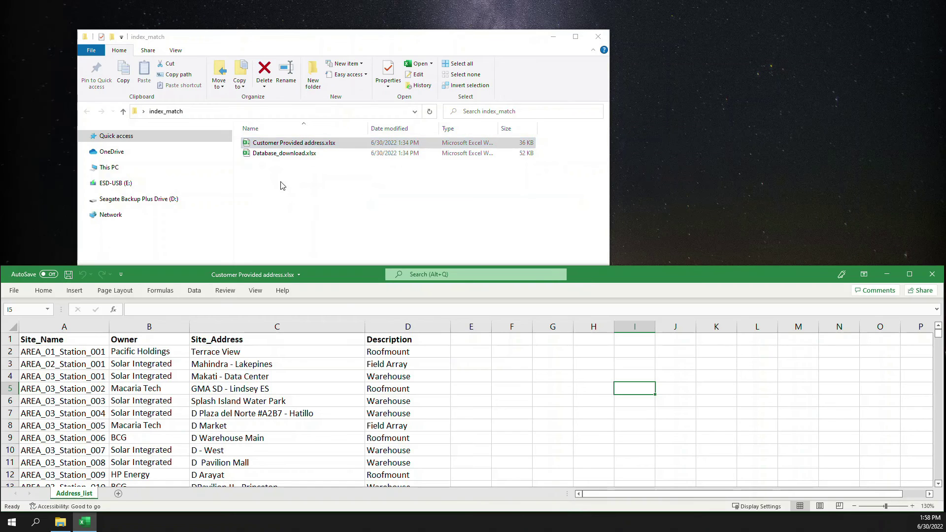
pyautogui.click(280, 153)
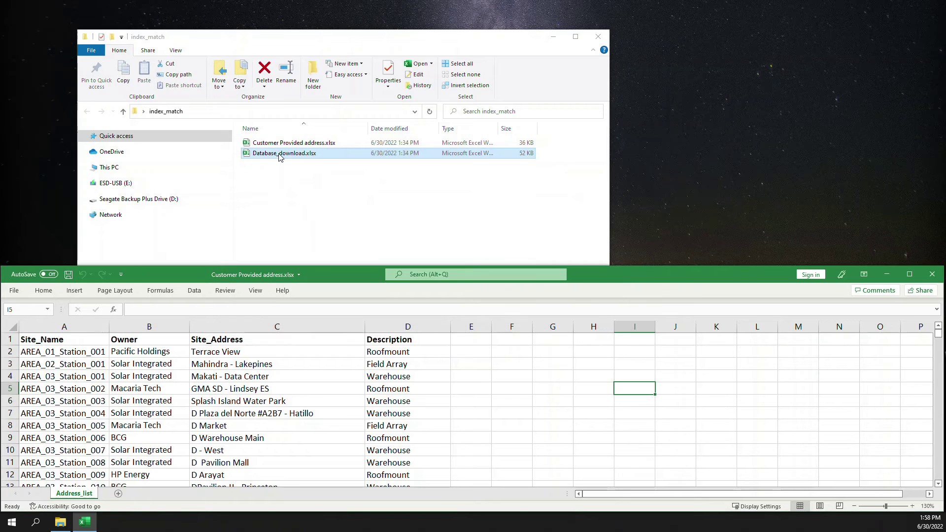
pyautogui.doubleClick(280, 154)
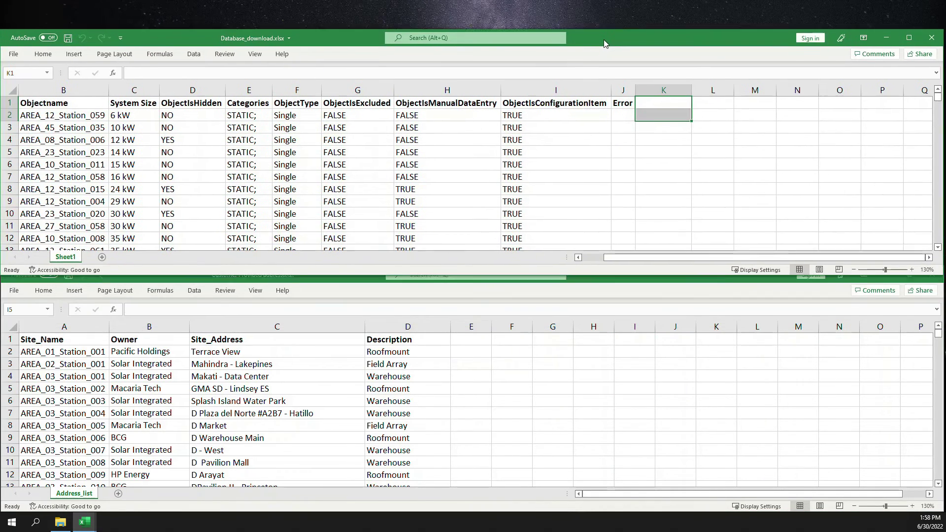
# Arrange both workbook windows and compare the Site_Name and Objectname columns.
pyautogui.moveTo(606, 44); pyautogui.dragTo(606, 15)
pyautogui.moveTo(678, 263); pyautogui.dragTo(676, 251)
pyautogui.click(474, 361)
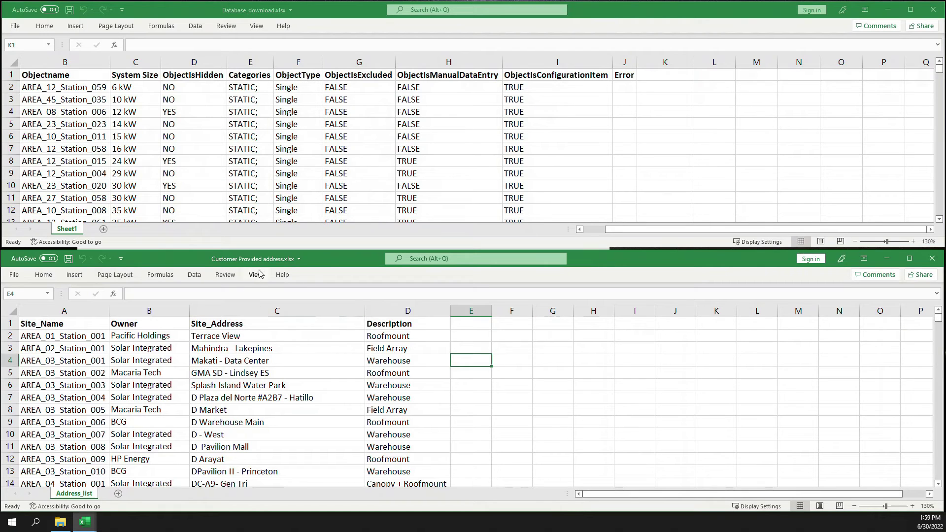
pyautogui.click(74, 311)
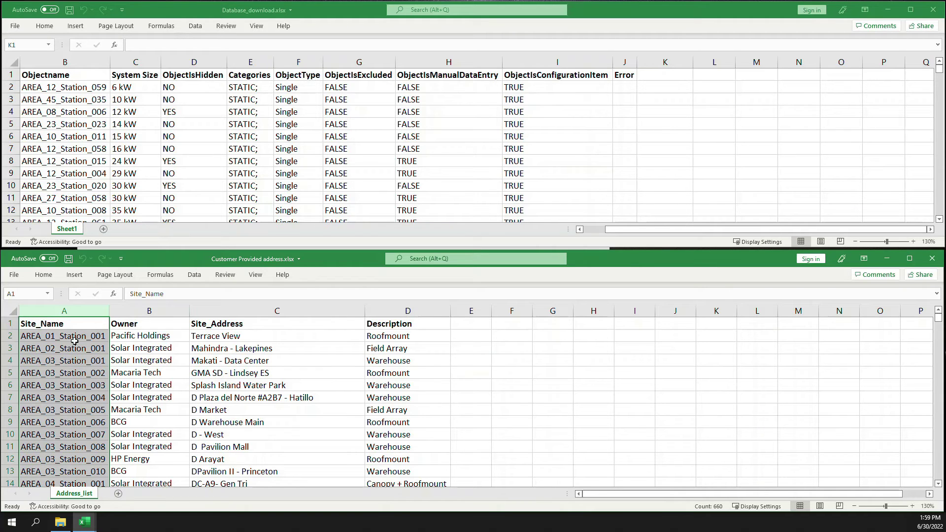
pyautogui.click(587, 230)
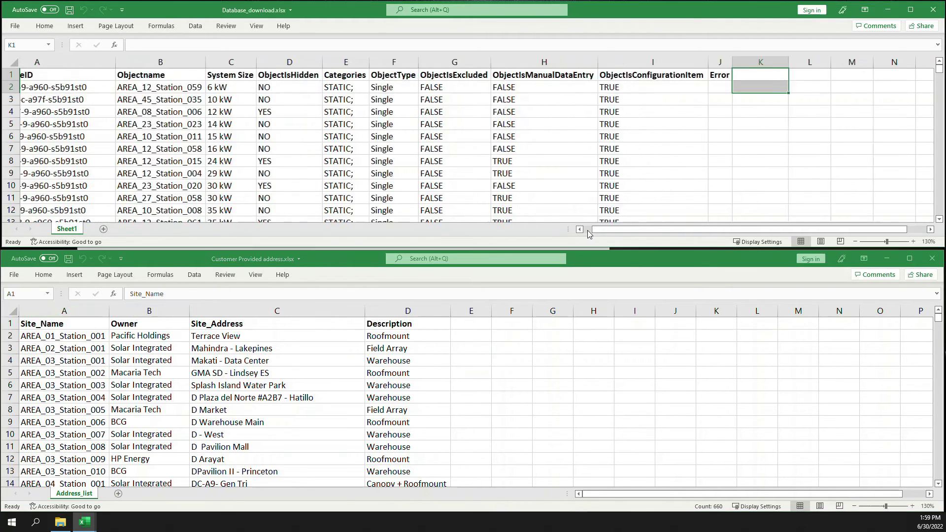
pyautogui.click(229, 62)
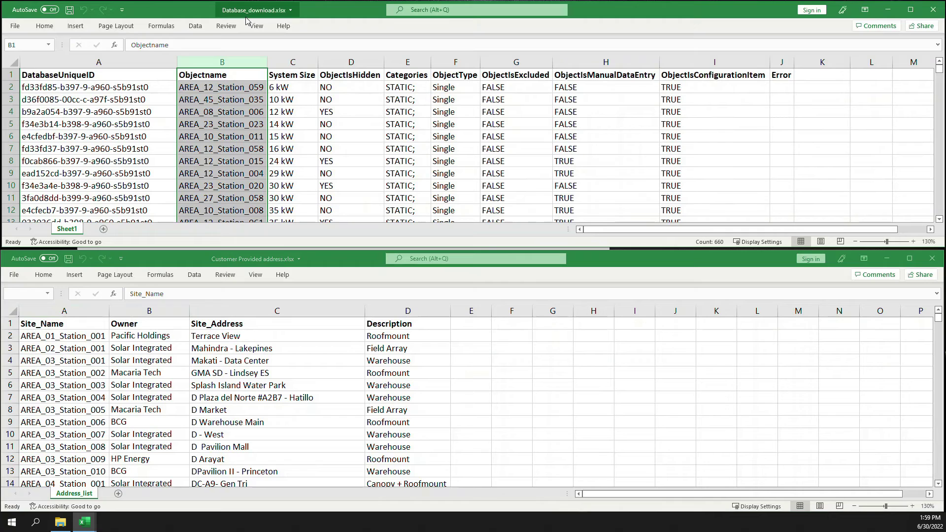
pyautogui.click(228, 88)
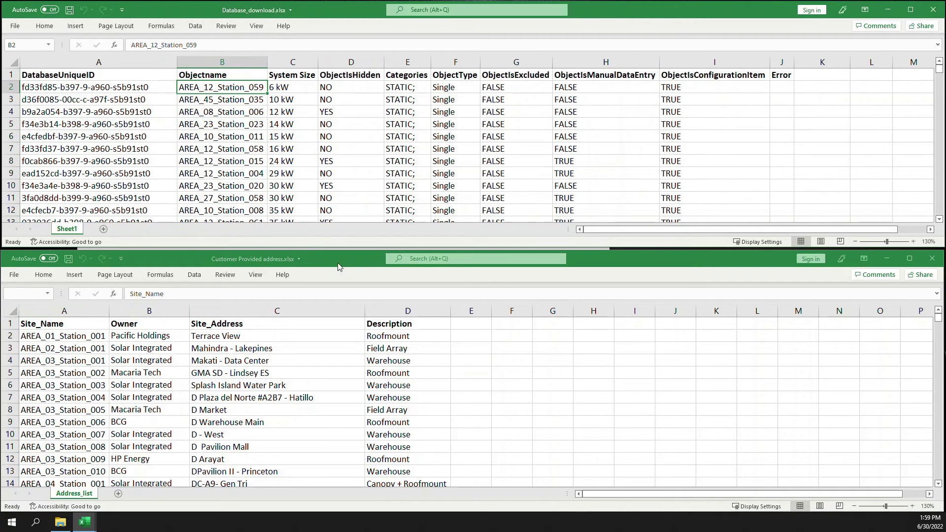
# Locate the DatabaseUniqueID column and target E1, then select Database_download header cell A1.
pyautogui.click(175, 261)
pyautogui.click(98, 62)
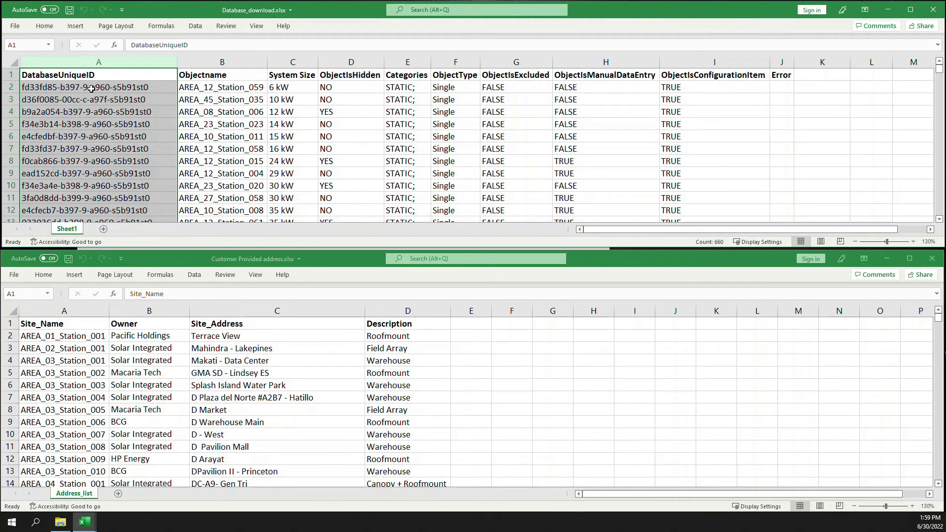
pyautogui.click(465, 338)
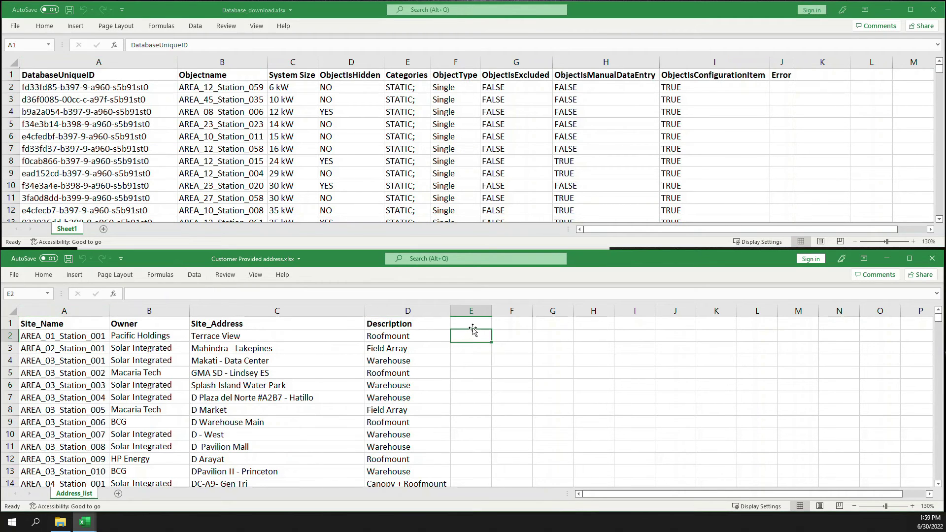
pyautogui.click(473, 326)
pyautogui.click(77, 94)
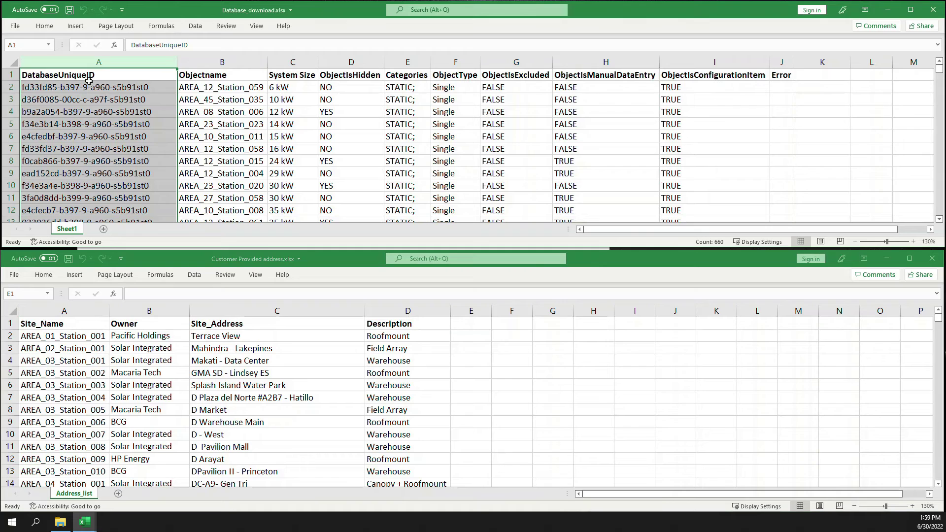
pyautogui.click(91, 78)
# Paste DatabaseUniqueID as the E1 header and widen column E.
pyautogui.hotkey('ctrl', 'c')
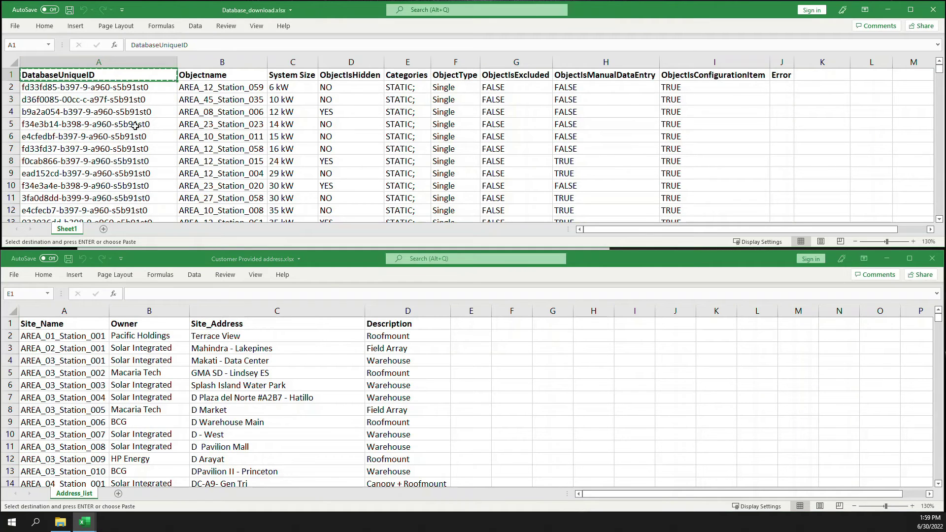
pyautogui.click(476, 326)
pyautogui.hotkey('ctrl', 'v')
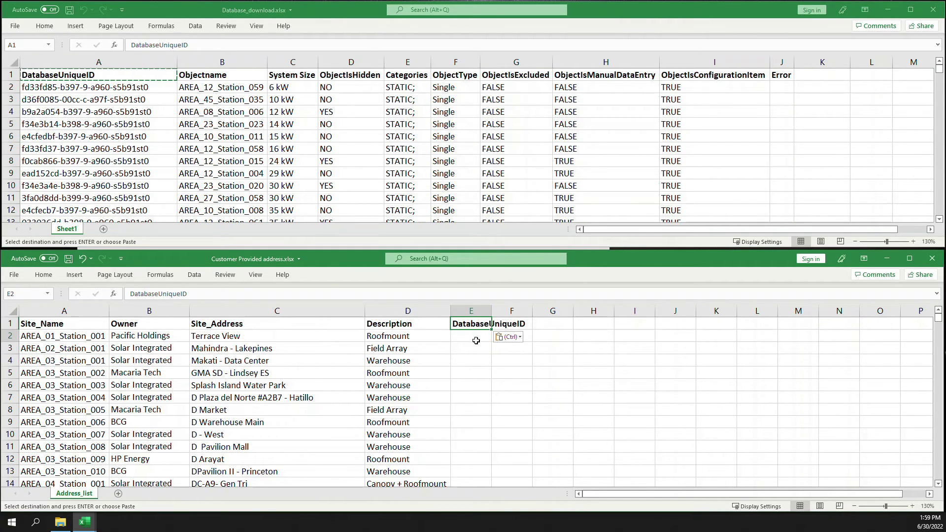
pyautogui.click(476, 336)
pyautogui.doubleClick(491, 310)
# Start E2's formula as =INDEX over Database_download column A.
pyautogui.doubleClick(478, 336)
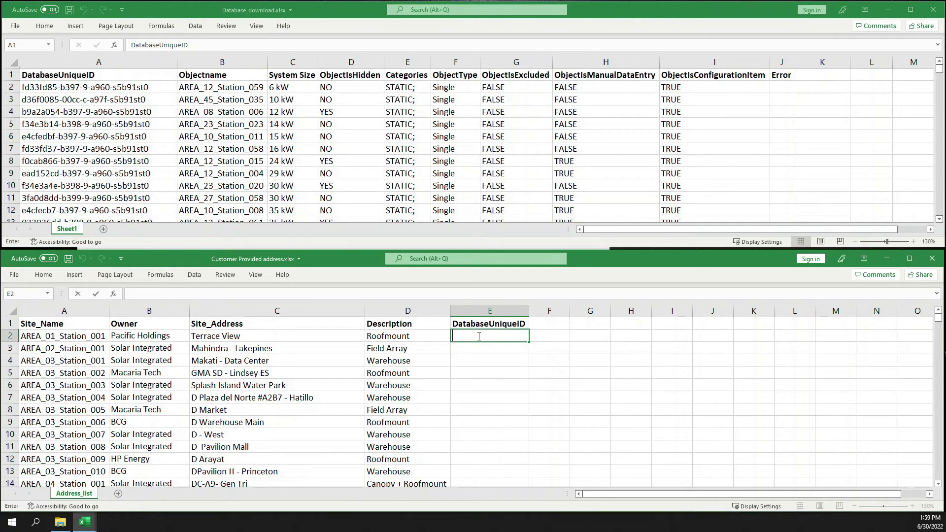
pyautogui.write('=IN')
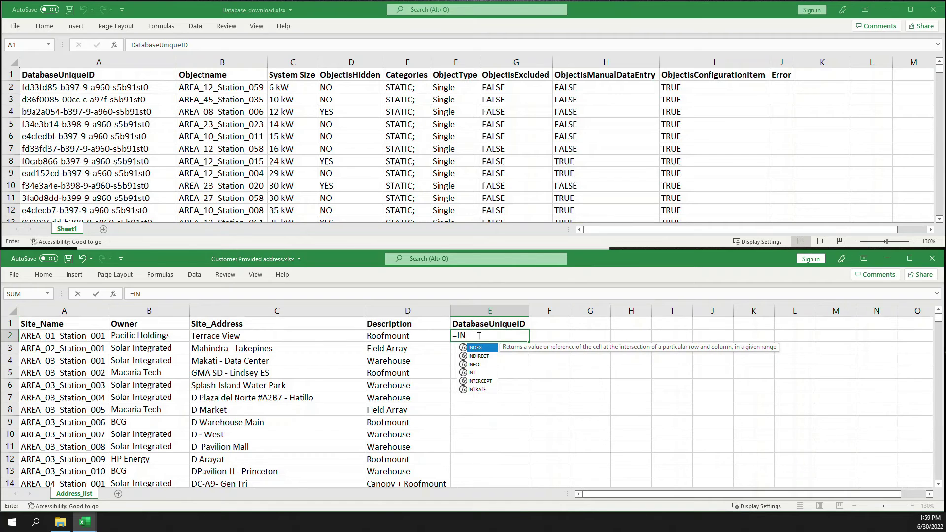
pyautogui.doubleClick(481, 348)
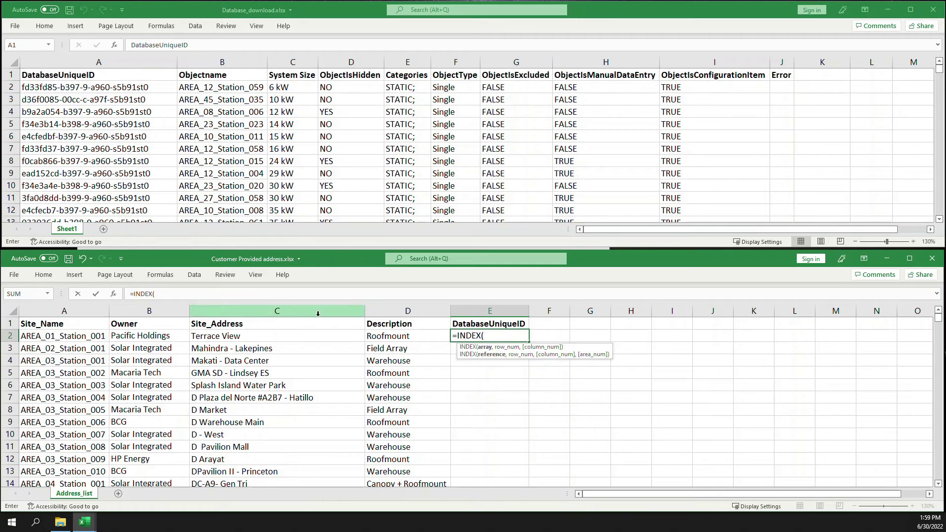
pyautogui.click(90, 62)
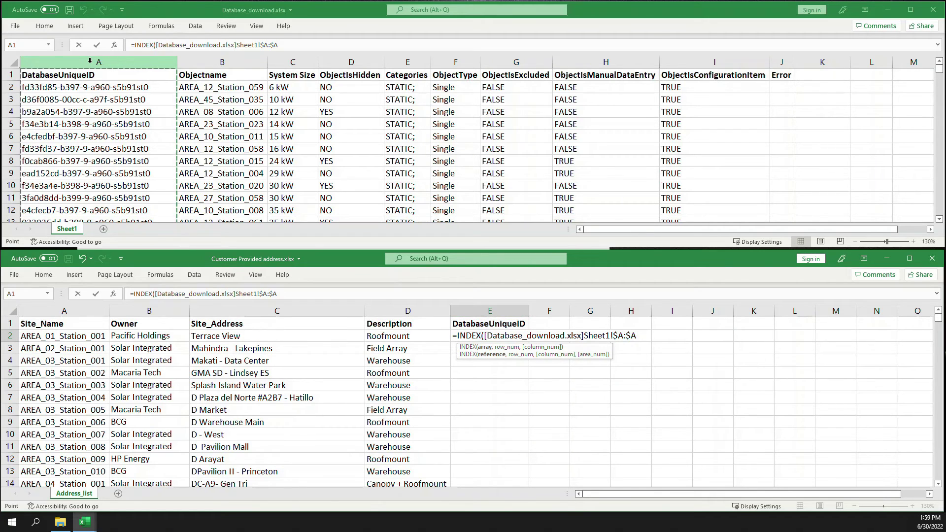
pyautogui.click(290, 293)
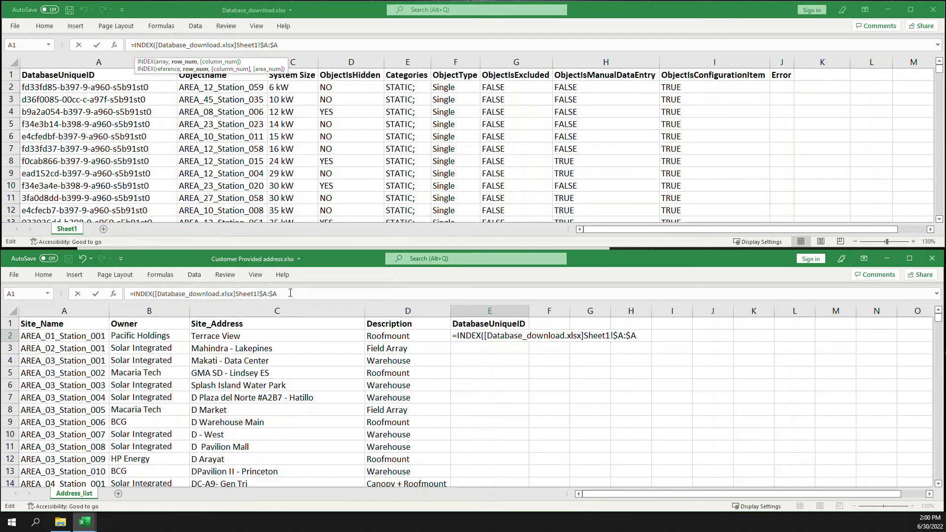
# Add MATCH(A2, Database_download column B, 0) to the INDEX formula and commit it.
pyautogui.write('mat')
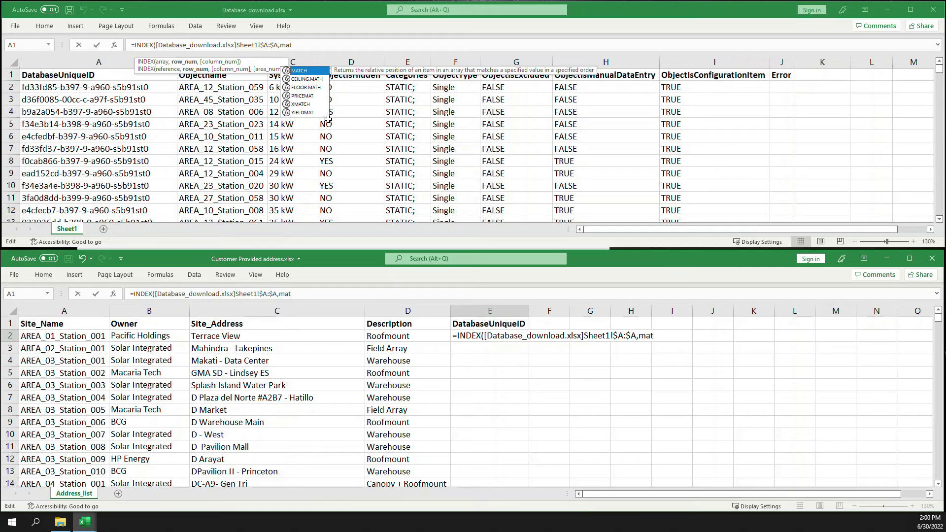
pyautogui.doubleClick(299, 71)
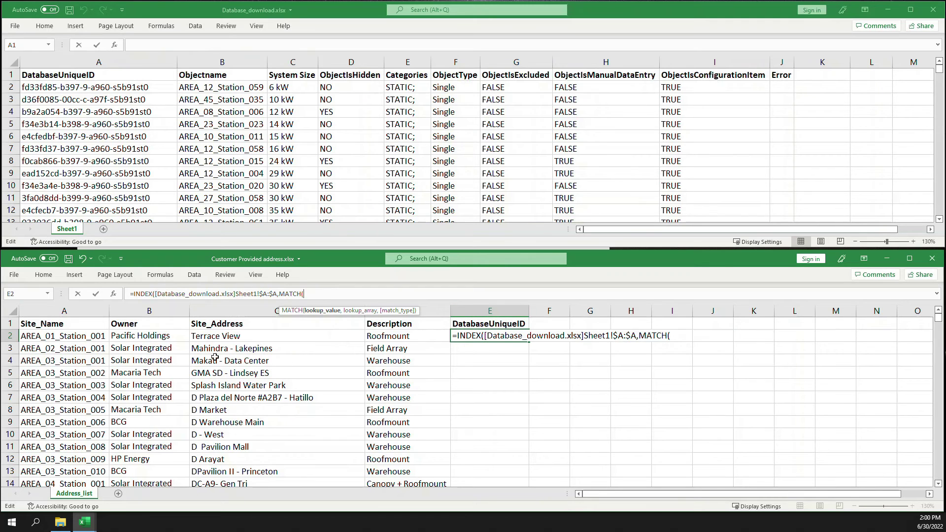
pyautogui.click(80, 336)
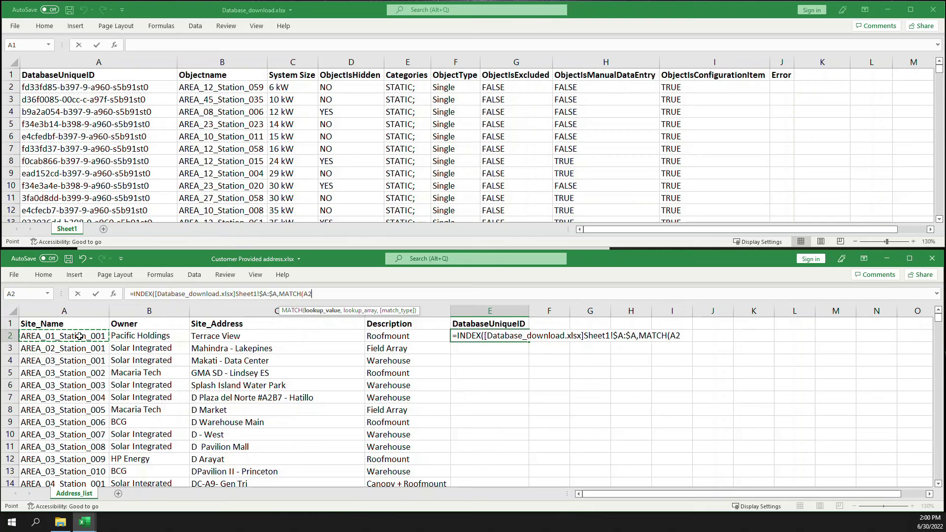
pyautogui.write(',')
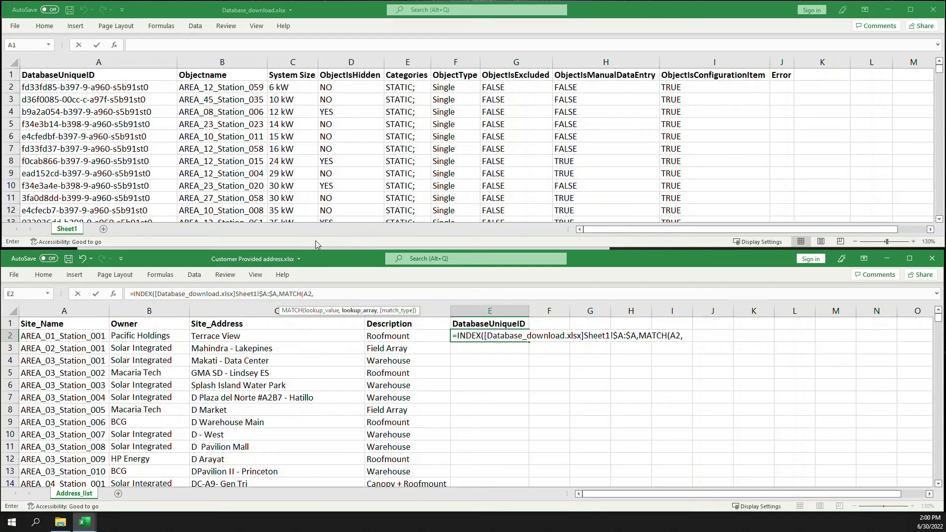
pyautogui.click(237, 61)
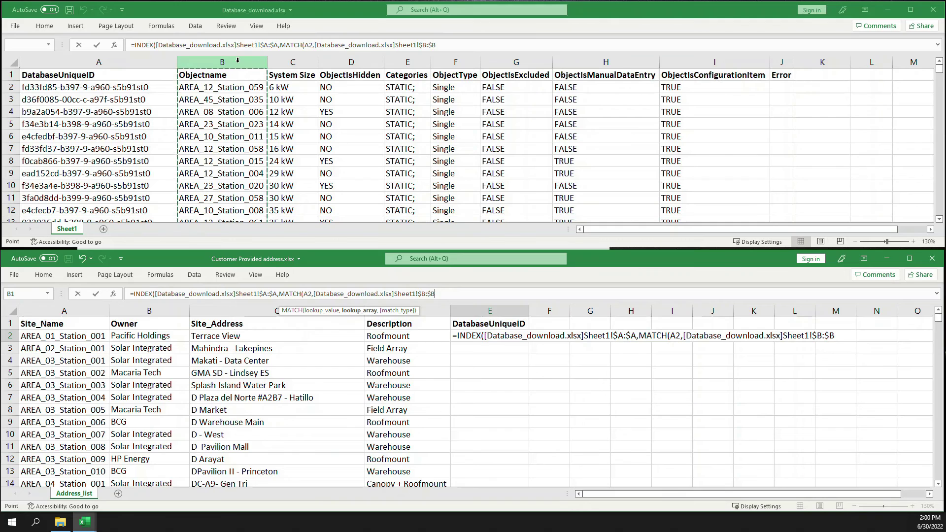
pyautogui.write(',')
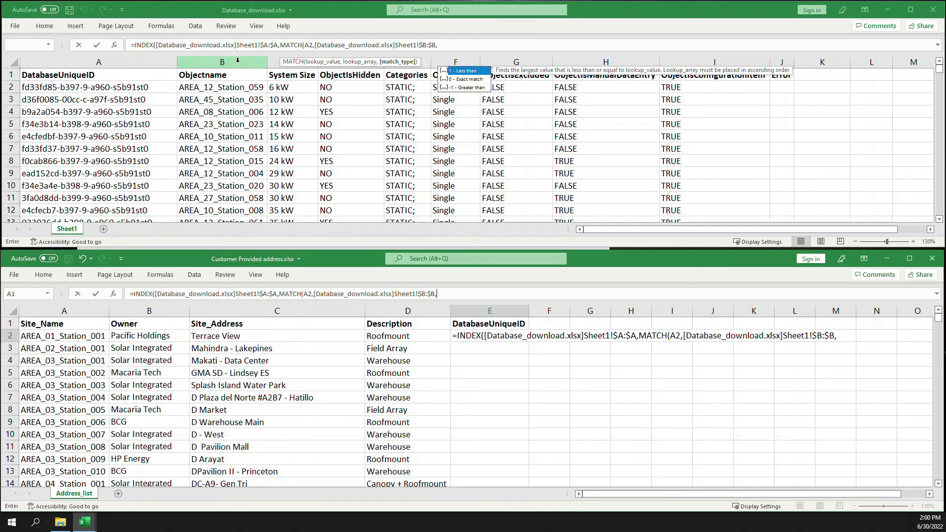
pyautogui.write('0)')
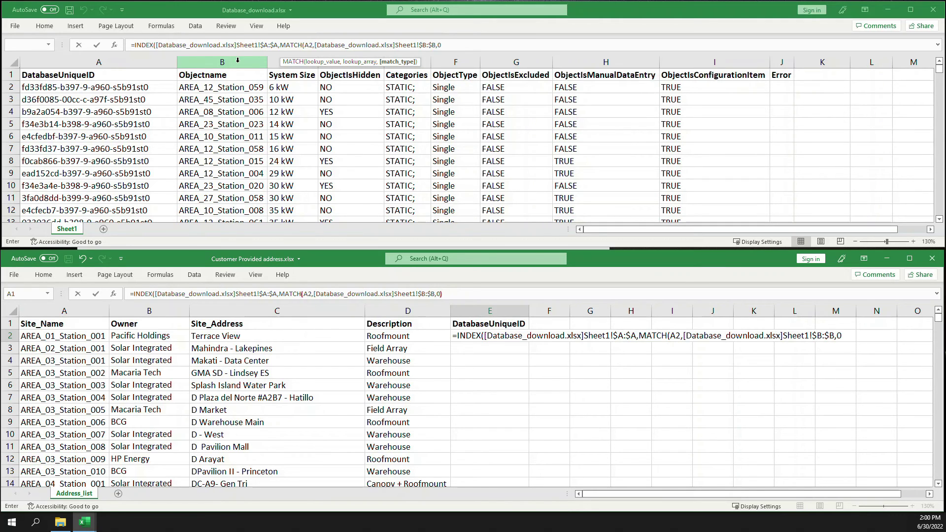
pyautogui.write(')')
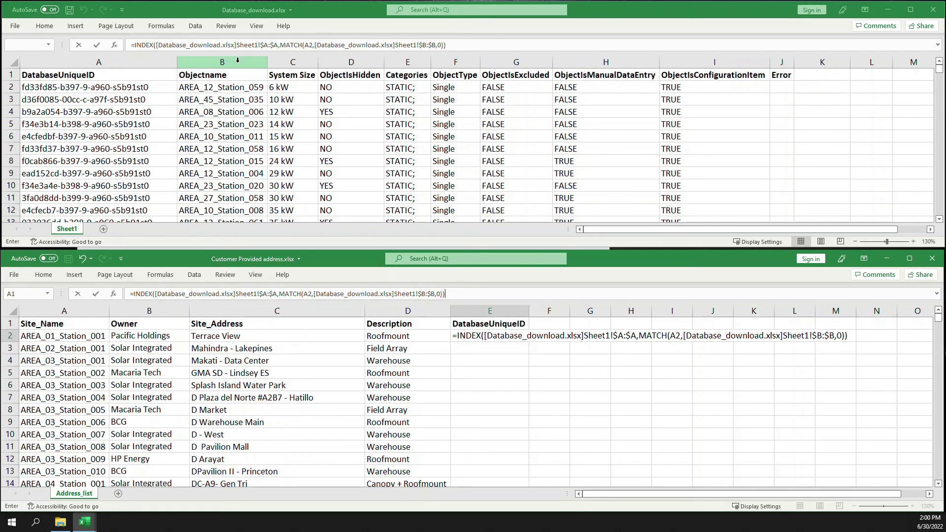
pyautogui.press('Return')
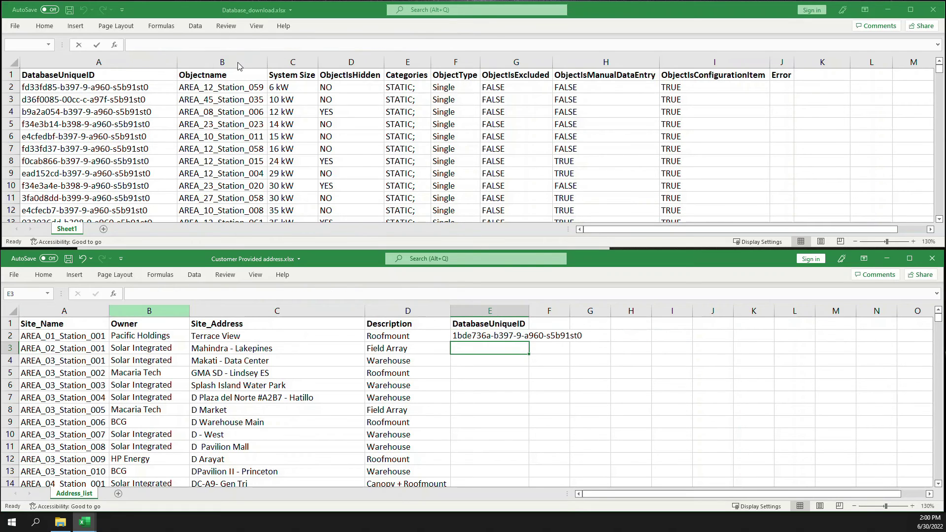
# Autofit column E and verify E2's ID against A2 and Database_download column A.
pyautogui.click(517, 335)
pyautogui.doubleClick(528, 311)
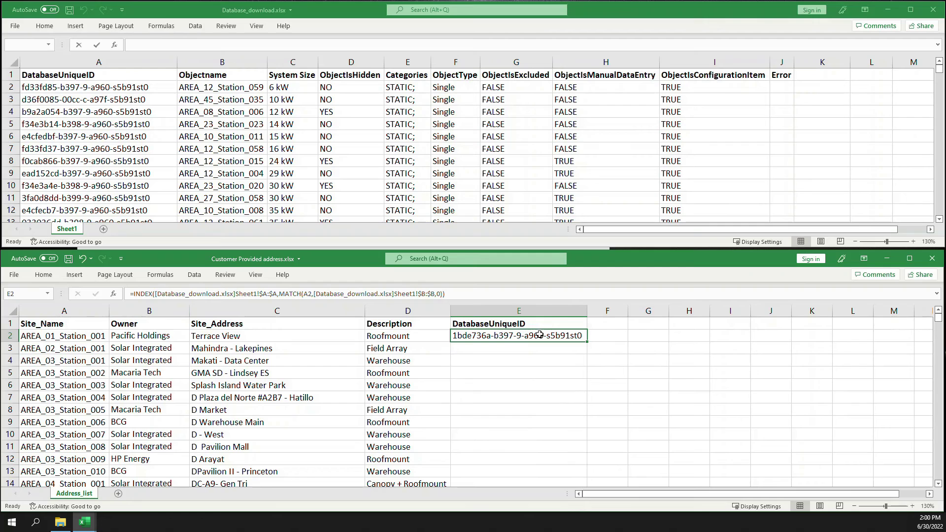
pyautogui.click(91, 340)
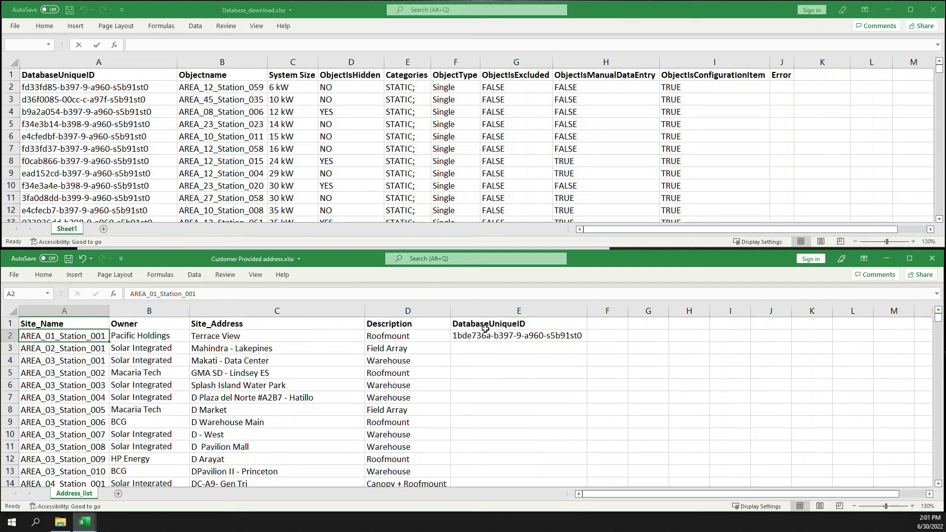
pyautogui.click(501, 335)
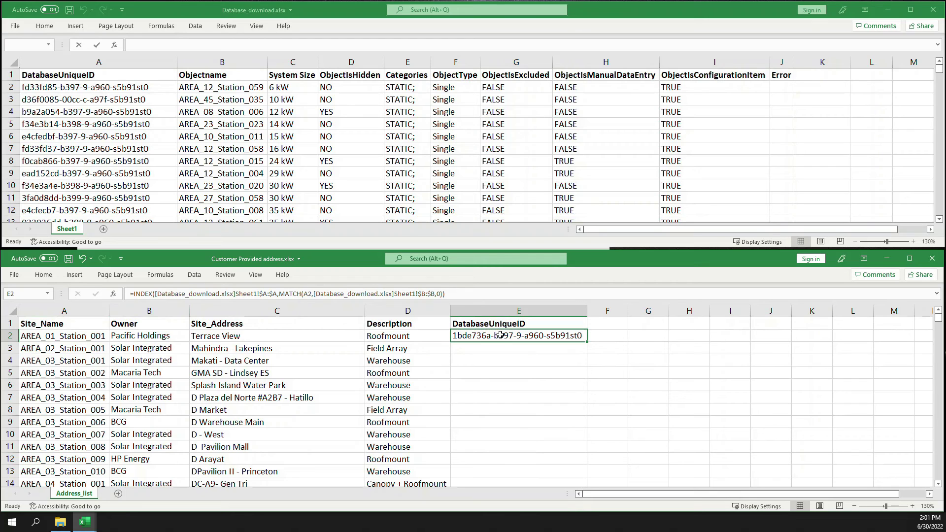
pyautogui.click(137, 65)
pyautogui.click(137, 61)
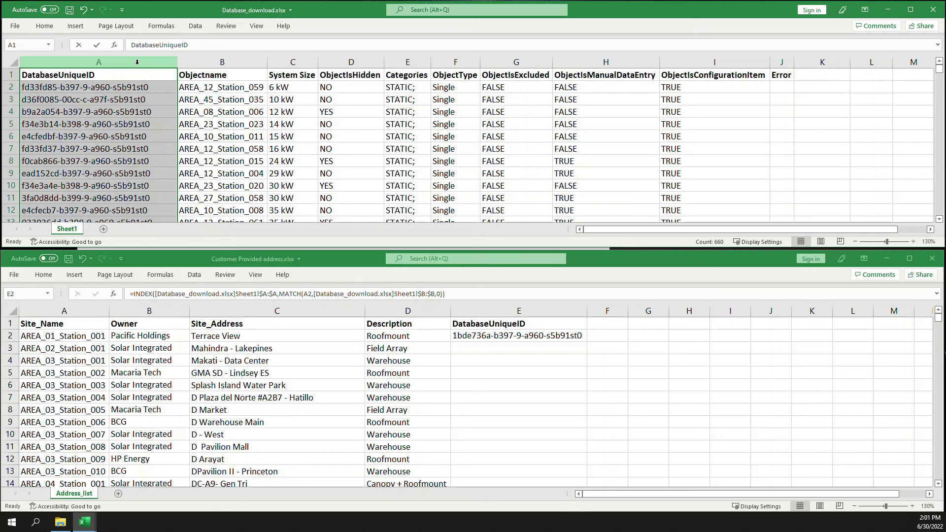
pyautogui.click(555, 359)
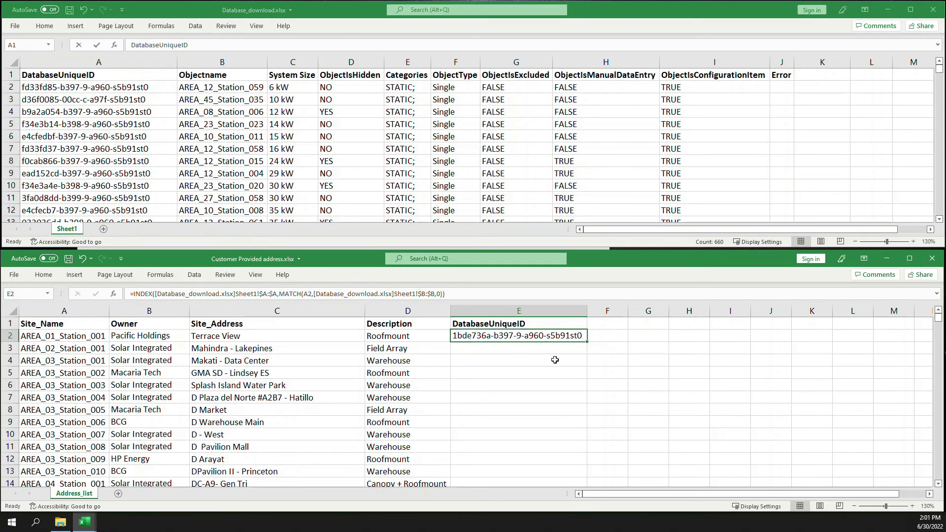
# Fill E2's INDEX/MATCH formula down to E660 and recheck it in the formula bar.
pyautogui.doubleClick(586, 342)
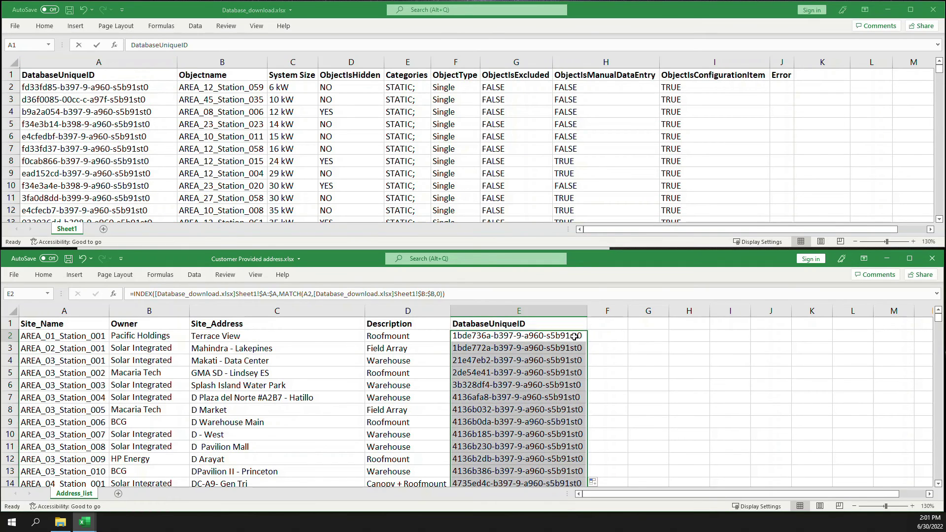
pyautogui.click(574, 337)
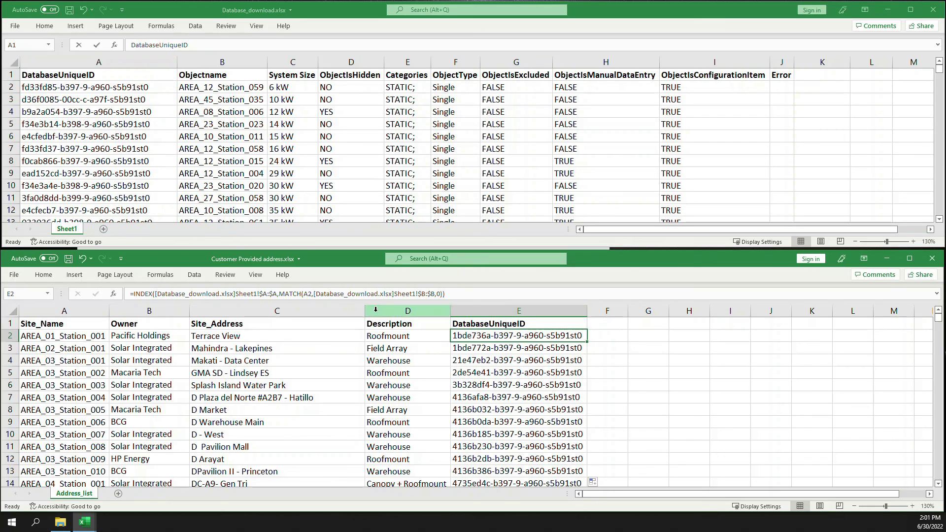
pyautogui.click(437, 294)
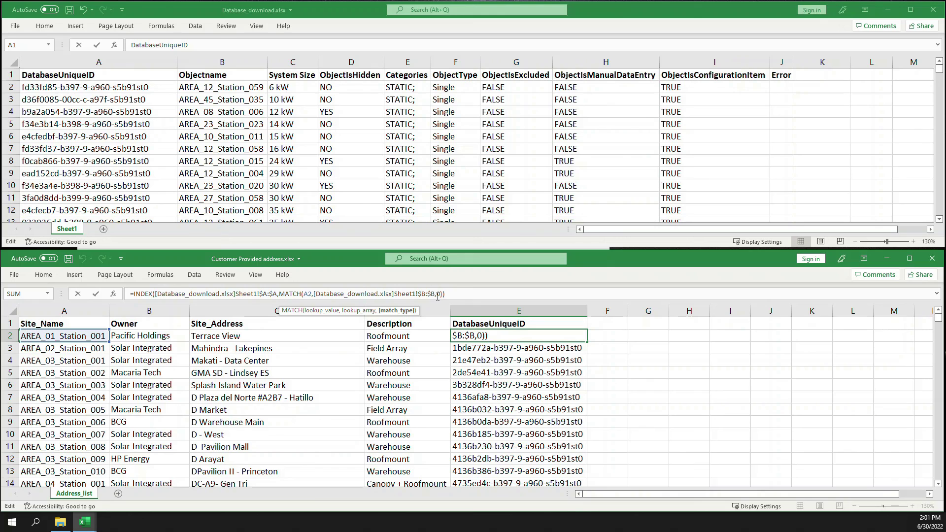
pyautogui.hotkey('ctrl', 'Return')
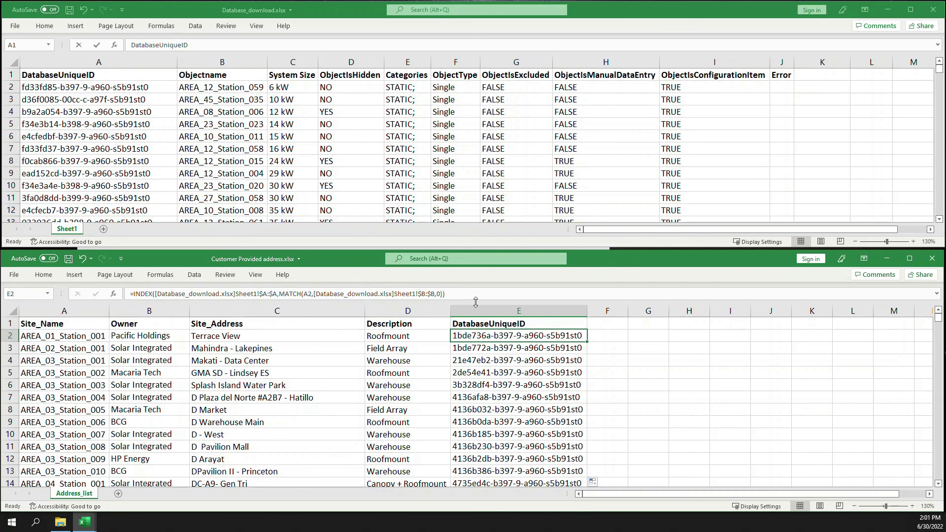